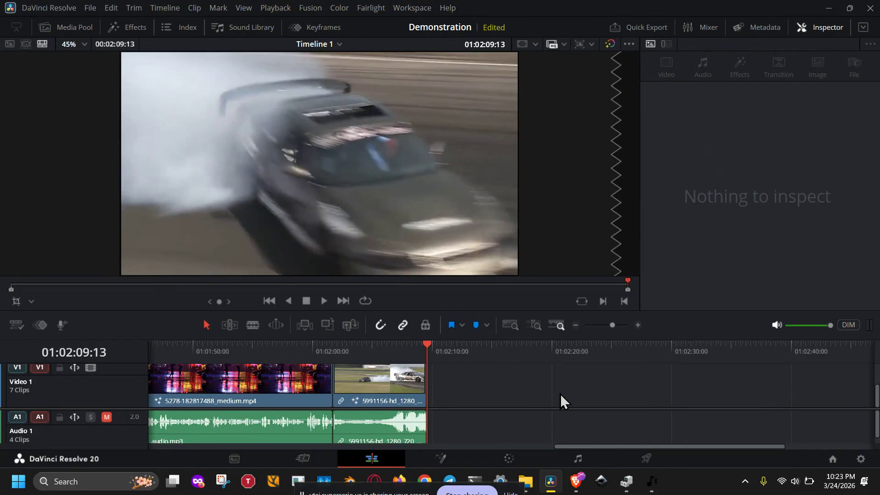
# Step: Preview the drifting-car clip from its start on the timeline, stop partway through, and open the clip on the Fusion page
pyautogui.click(445, 452)
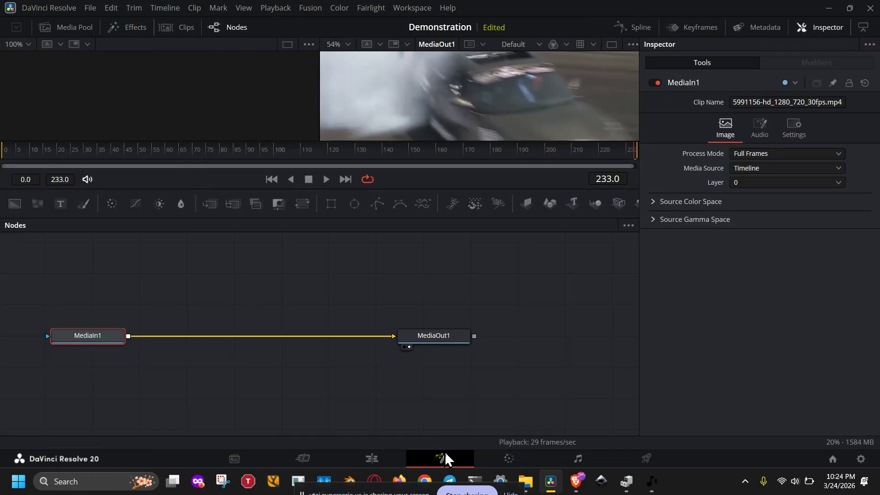
pyautogui.click(388, 455)
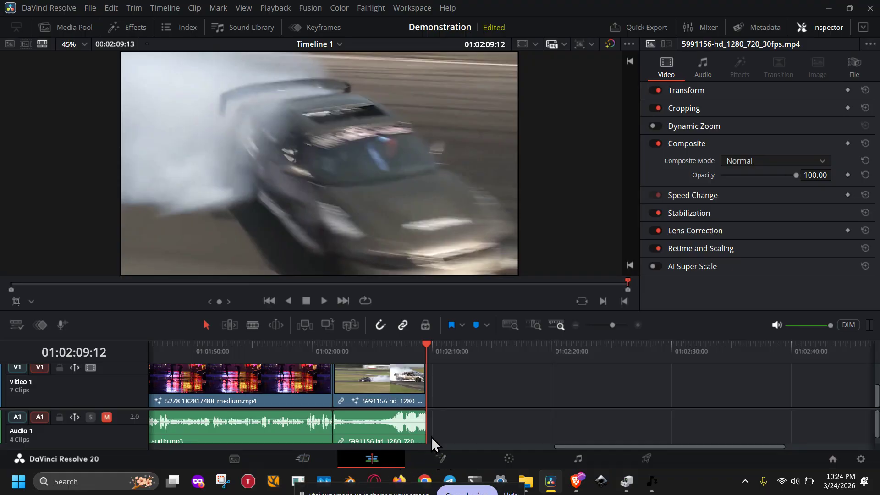
pyautogui.click(332, 348)
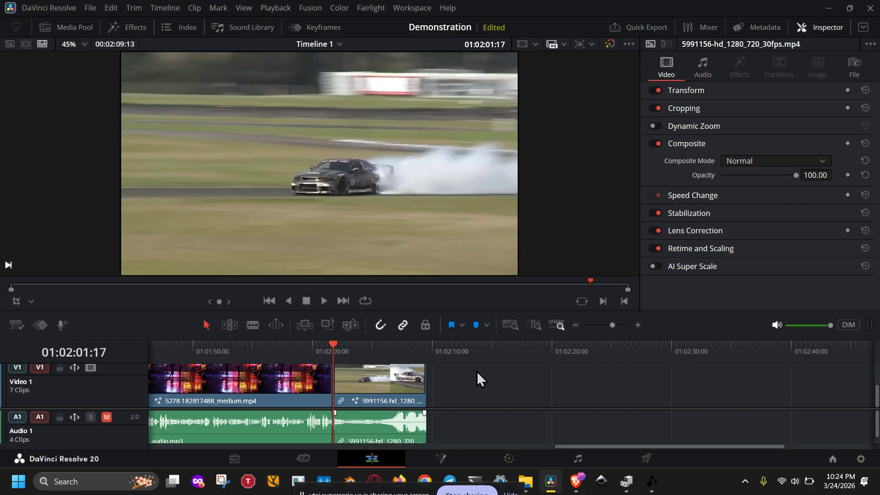
pyautogui.click(327, 300)
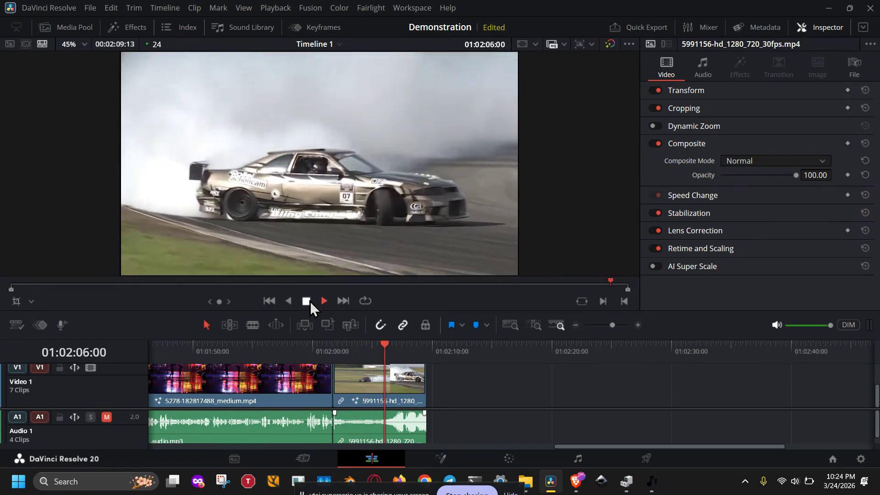
pyautogui.click(310, 301)
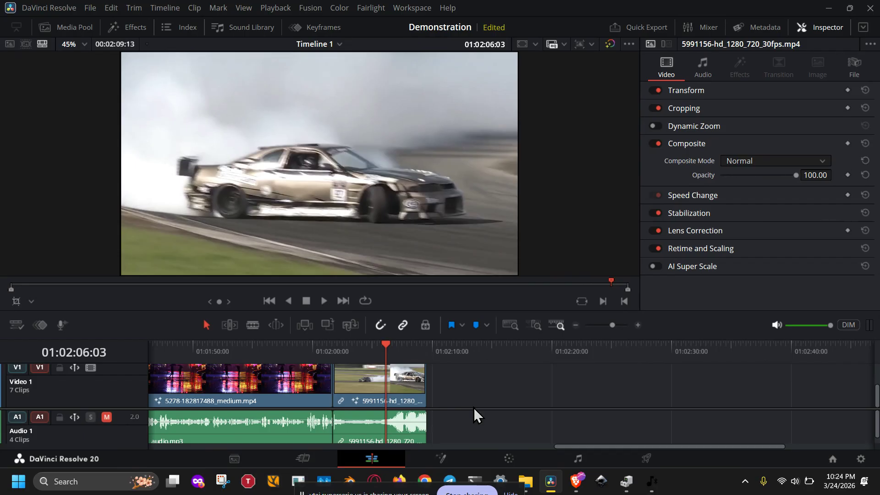
pyautogui.click(441, 459)
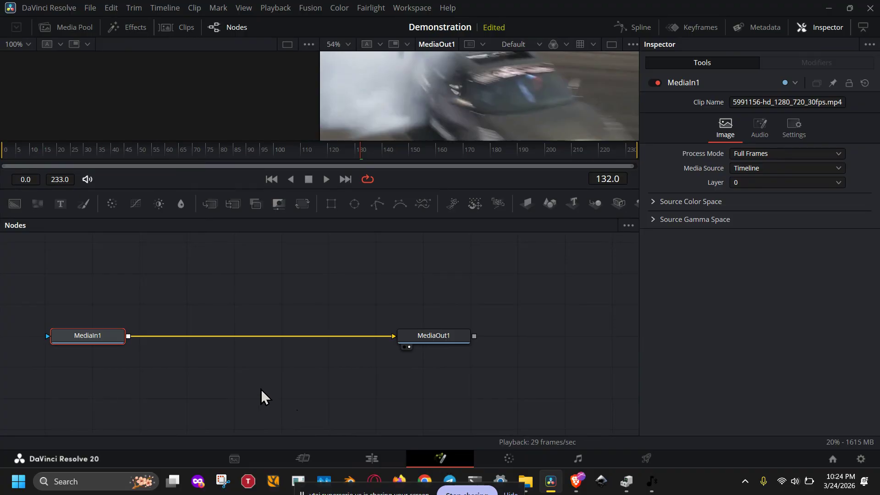
pyautogui.click(260, 389)
pyautogui.hotkey('shift', 'space')
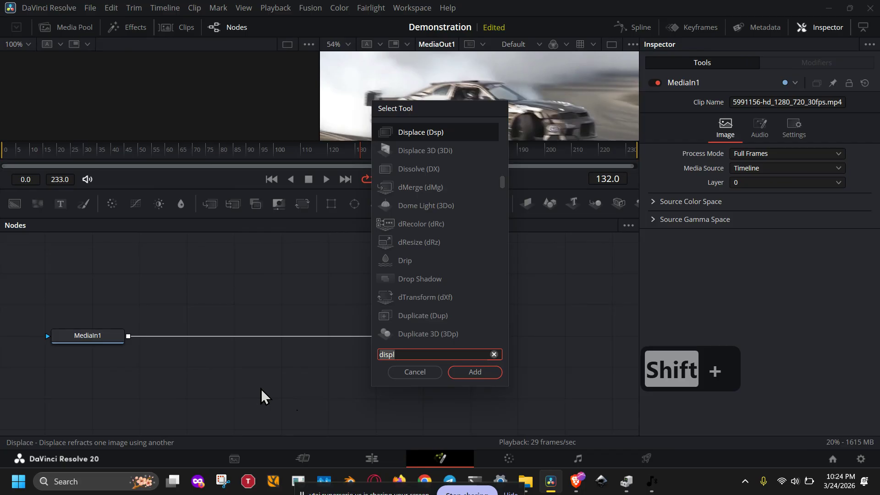
pyautogui.press('Escape')
# Step: Insert a Displace node directly after MediaIn1 in the node graph
pyautogui.click(105, 341)
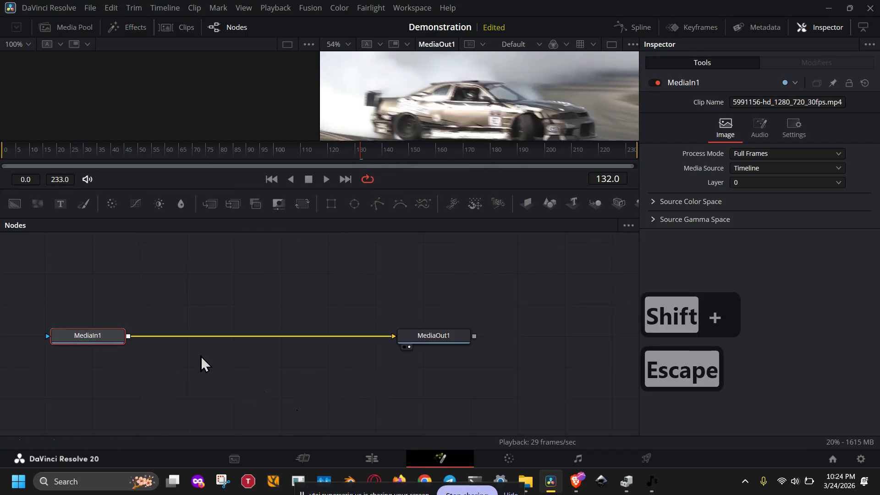
pyautogui.hotkey('shift', 'space')
pyautogui.write('displ')
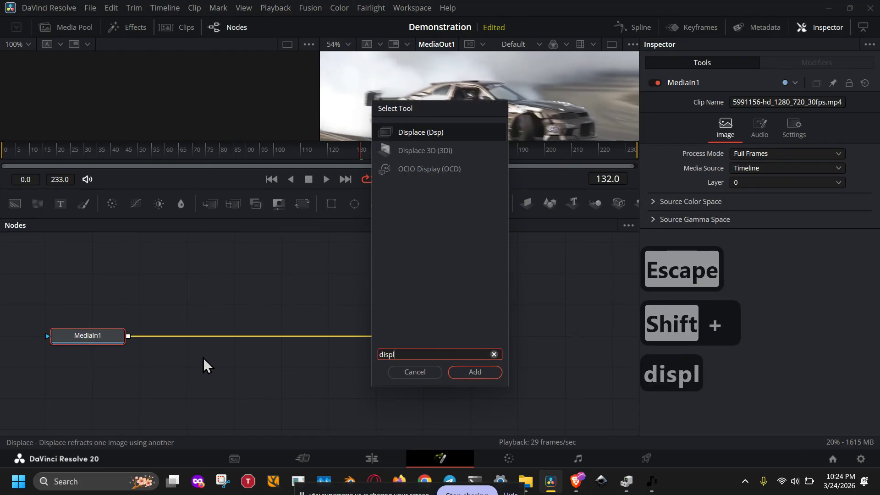
pyautogui.press('Return')
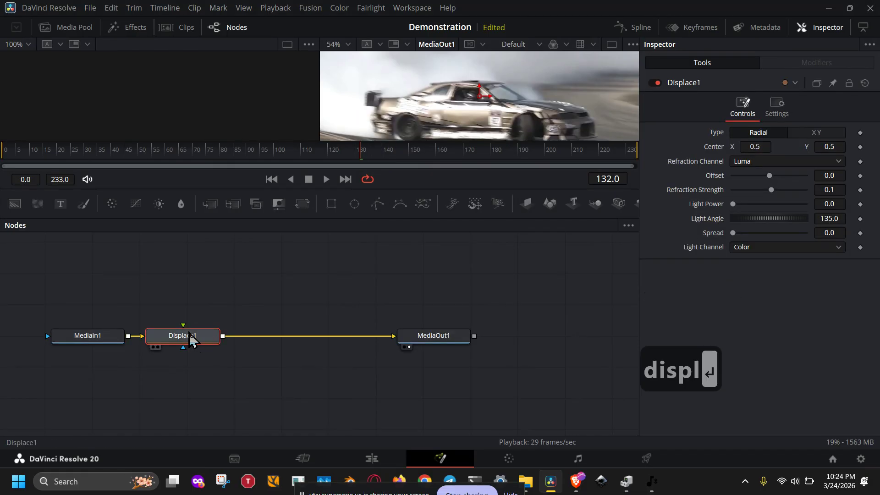
# Step: Add a FastNoise node merged over the Displace node's output
pyautogui.hotkey('shift', 'space')
pyautogui.write('fas')
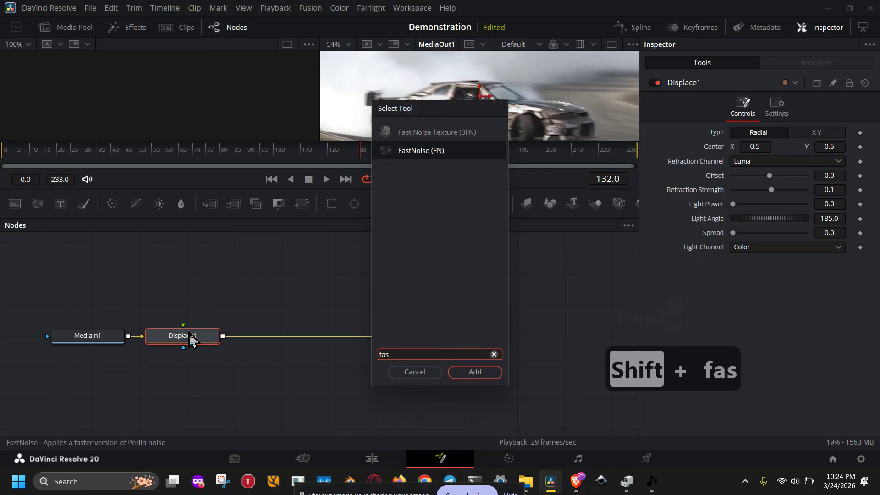
pyautogui.press('Return')
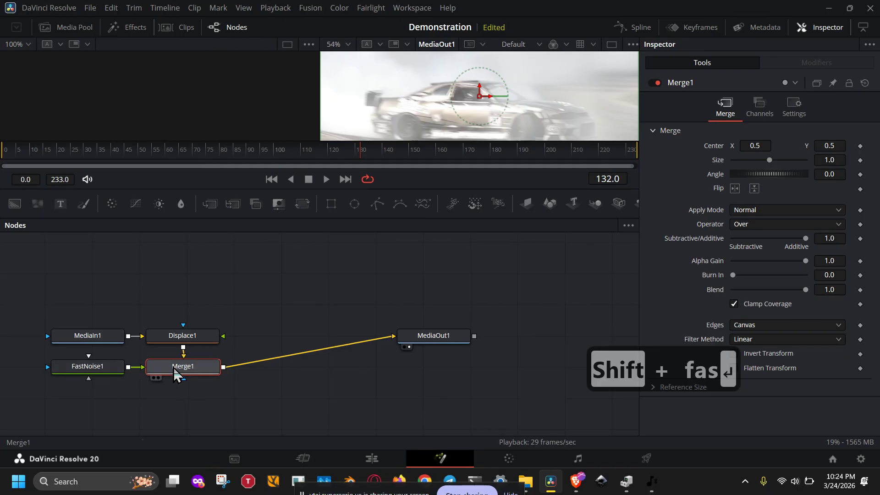
# Step: Arrange the Displace, Merge and FastNoise nodes in a vertical column between MediaIn1 and MediaOut1
pyautogui.moveTo(181, 370); pyautogui.dragTo(239, 377)
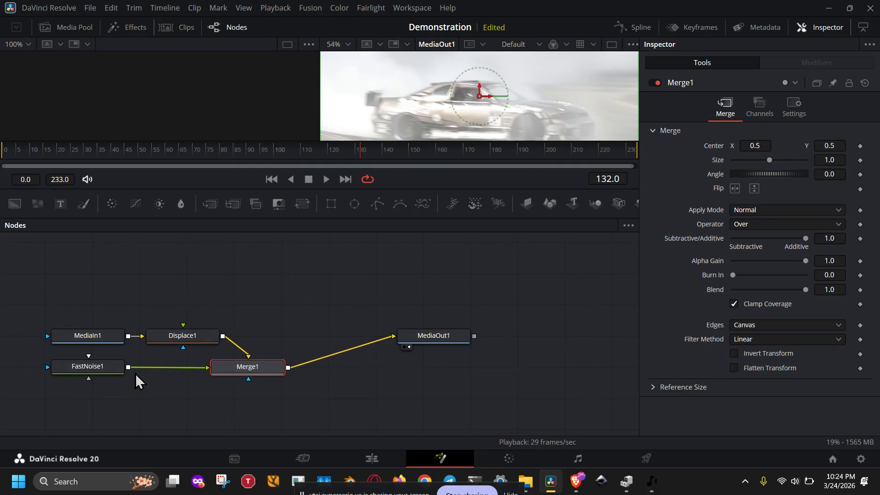
pyautogui.moveTo(110, 372); pyautogui.dragTo(269, 419)
pyautogui.moveTo(204, 338); pyautogui.dragTo(277, 318)
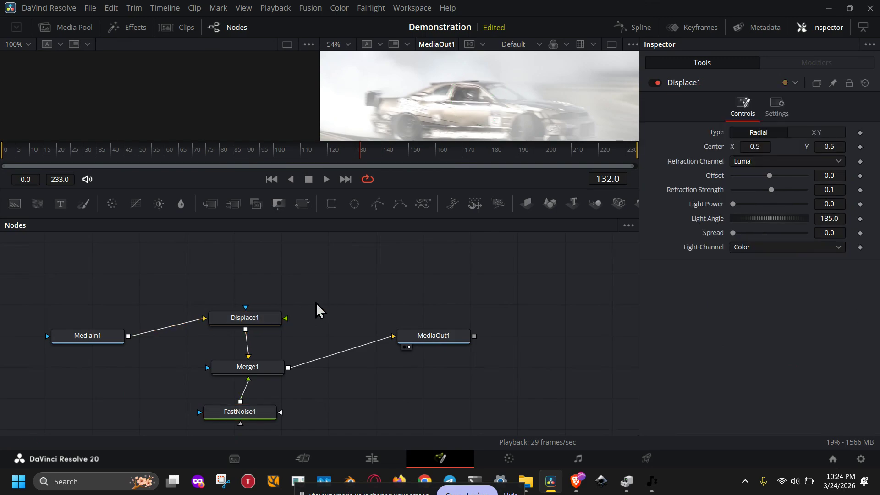
# Step: Select the Displace, Merge and FastNoise nodes together and create a macro from them
pyautogui.moveTo(196, 269); pyautogui.dragTo(308, 419)
pyautogui.scroll(-1, 349, 403)
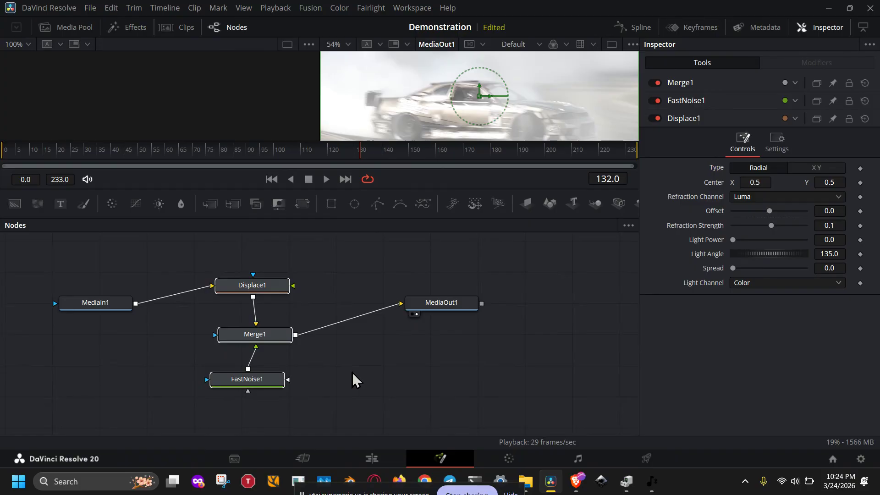
pyautogui.moveTo(334, 411); pyautogui.dragTo(194, 257)
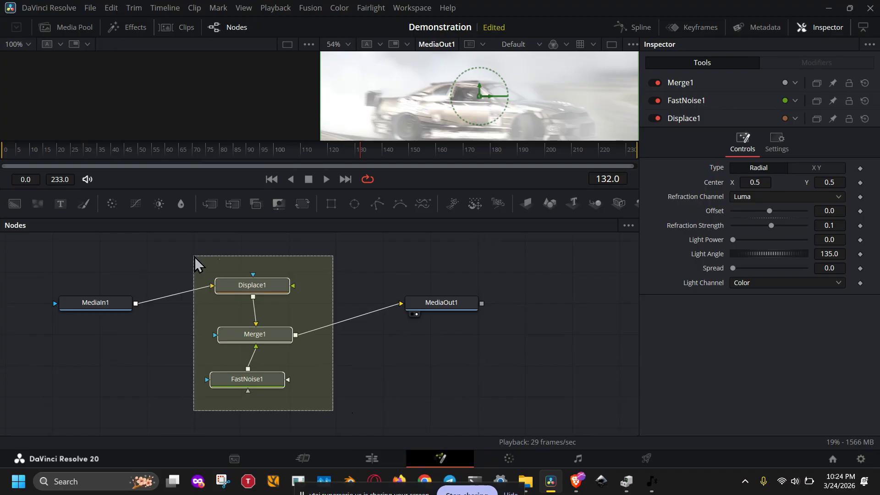
pyautogui.moveTo(195, 257); pyautogui.dragTo(193, 258)
pyautogui.click(268, 286)
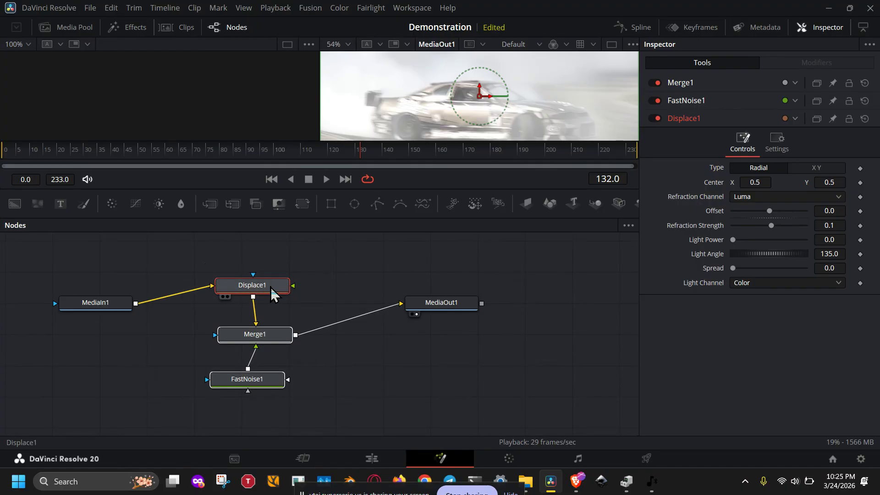
pyautogui.rightClick(270, 287)
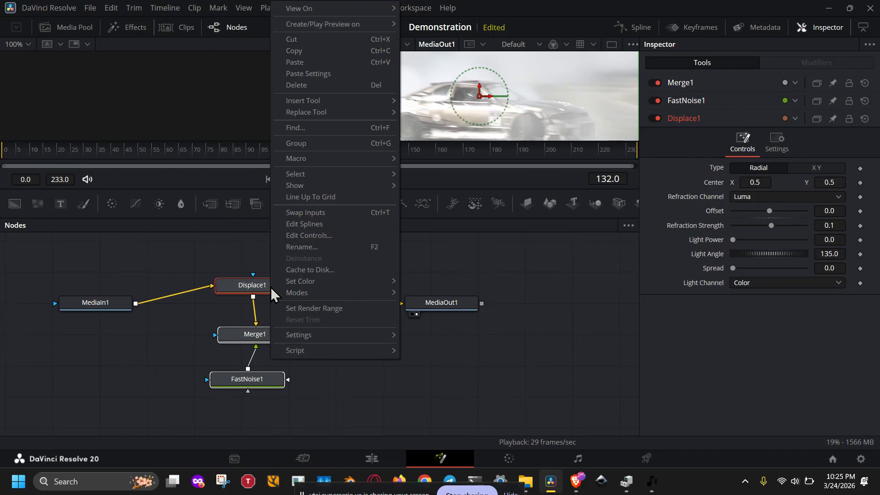
pyautogui.moveTo(361, 164)
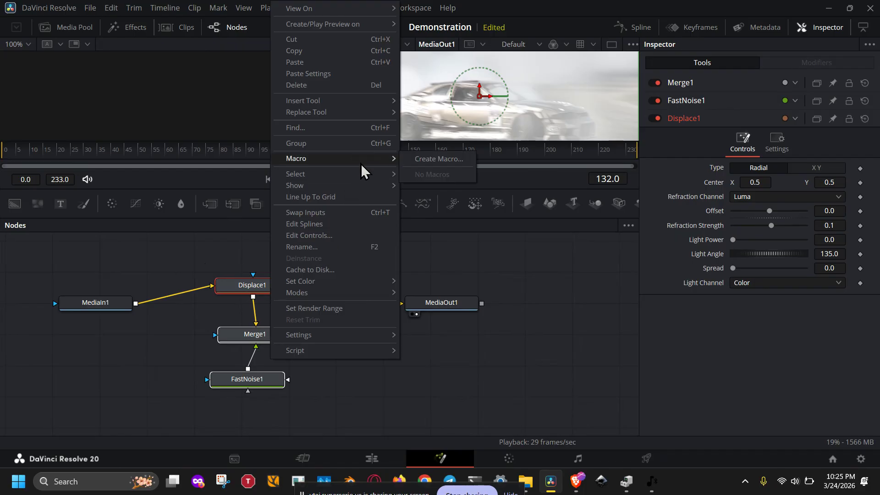
pyautogui.click(419, 161)
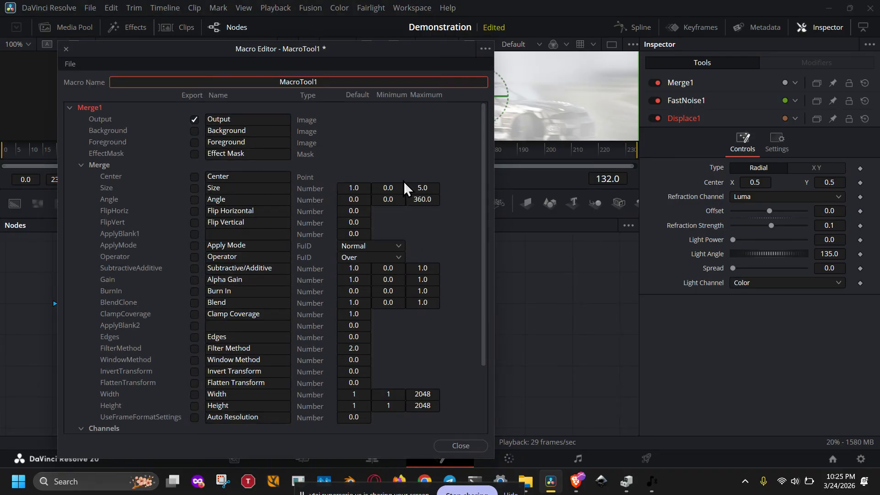
# Step: Name the macro MacroTool4Demo
pyautogui.moveTo(482, 175); pyautogui.dragTo(487, 136)
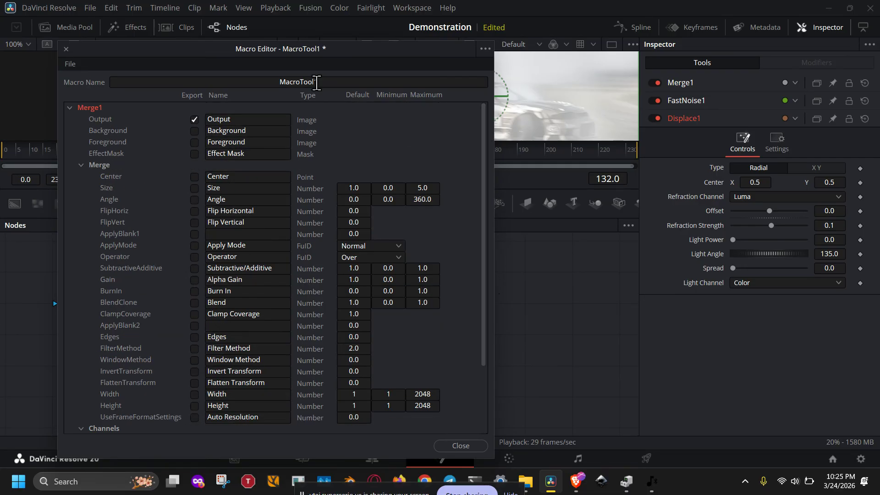
pyautogui.doubleClick(303, 81)
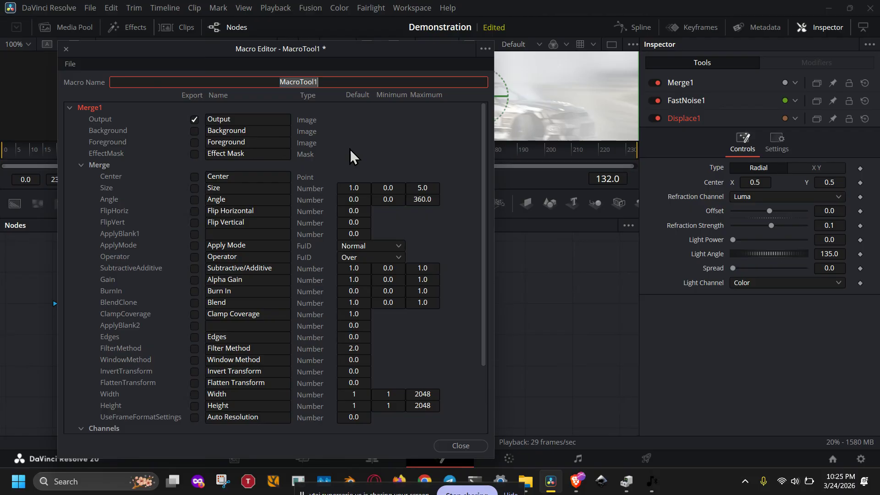
pyautogui.click(341, 84)
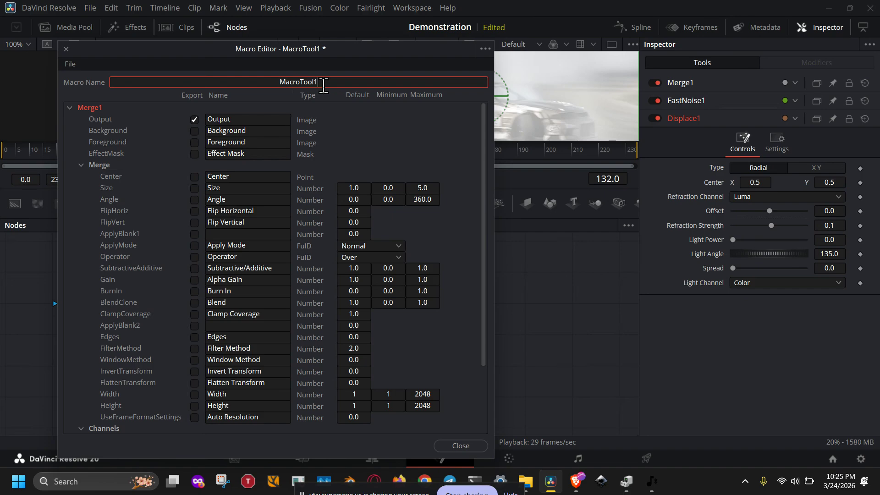
pyautogui.press('BackSpace')
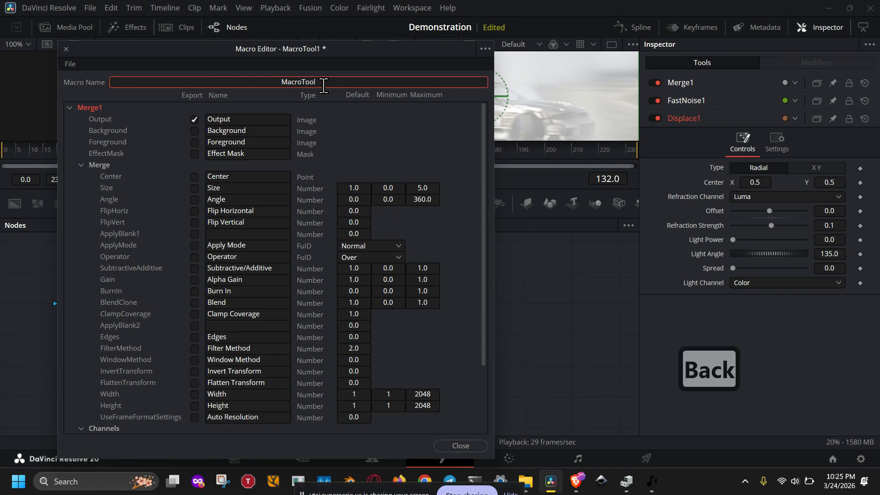
pyautogui.write('4')
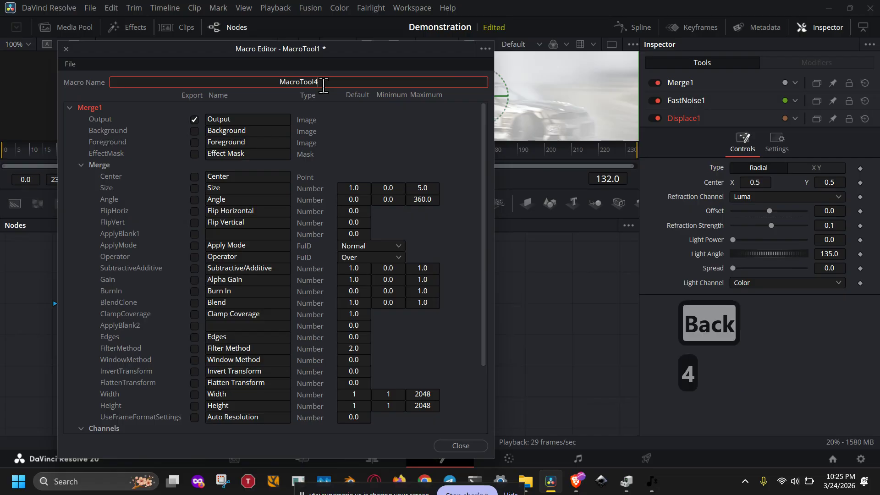
pyautogui.write('Deemo')
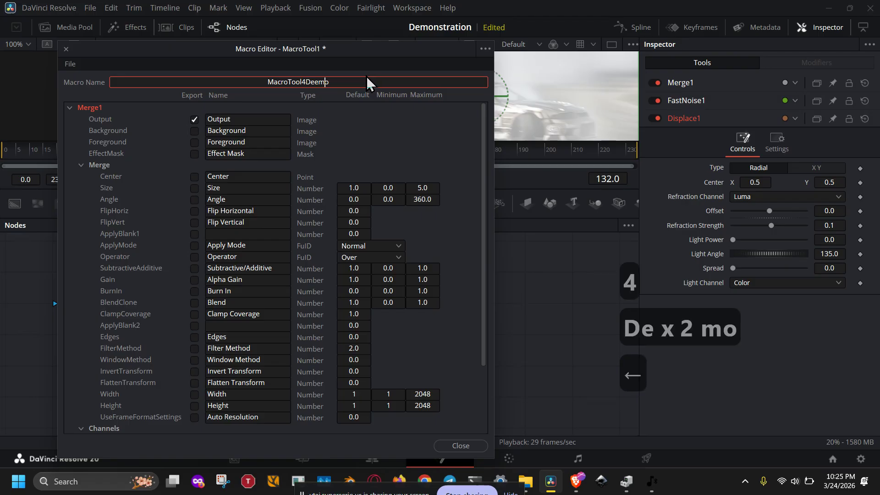
pyautogui.press('Left')
pyautogui.press('Left')
pyautogui.press('Left')
pyautogui.press('BackSpace')
# Step: Mark the Size parameter of Merge1 for export in the macro
pyautogui.scroll(-5, 338, 149)
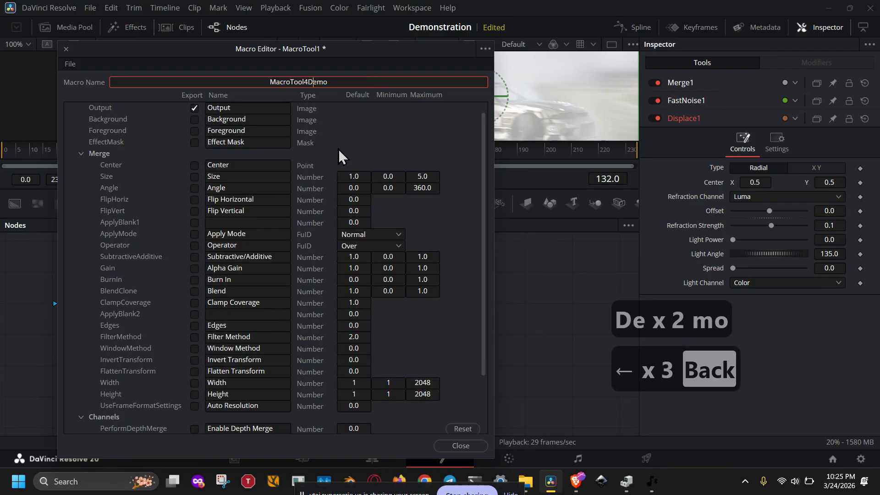
pyautogui.scroll(5, 339, 150)
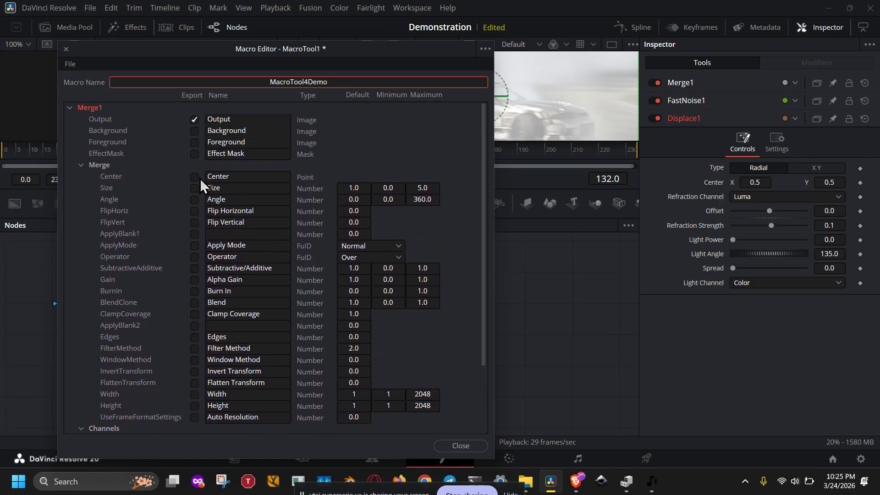
pyautogui.scroll(-3, 192, 177)
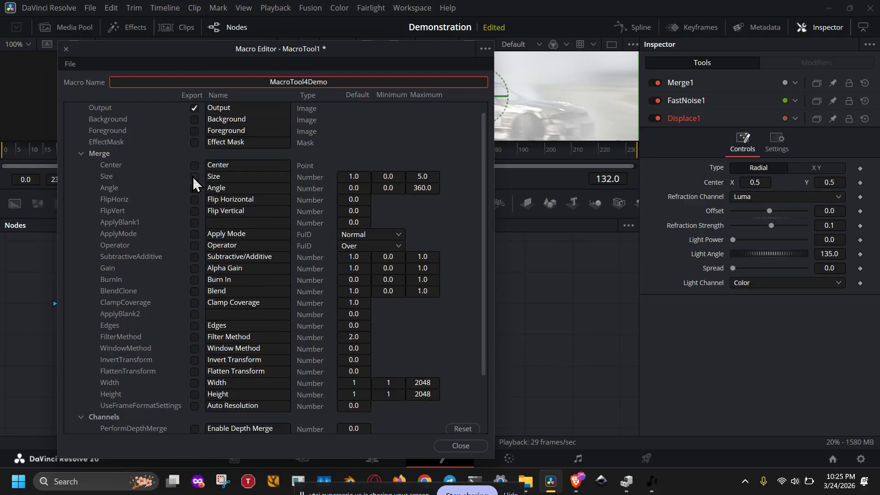
pyautogui.scroll(3, 192, 177)
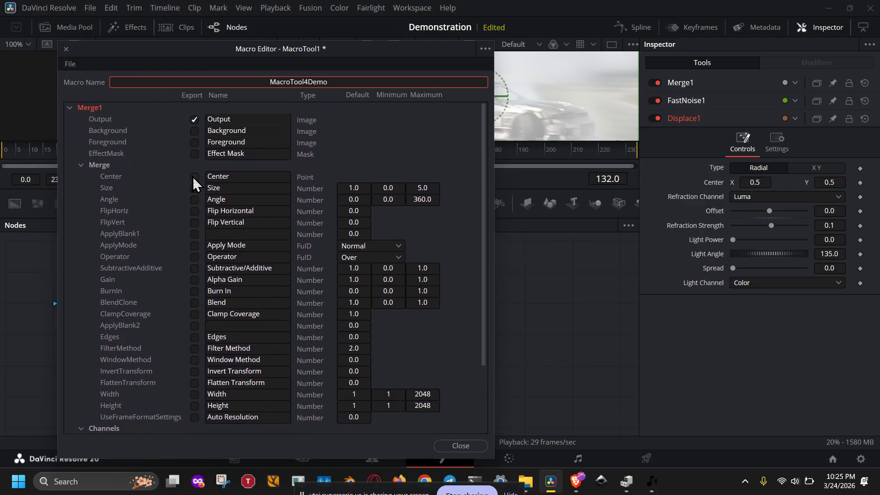
pyautogui.click(195, 188)
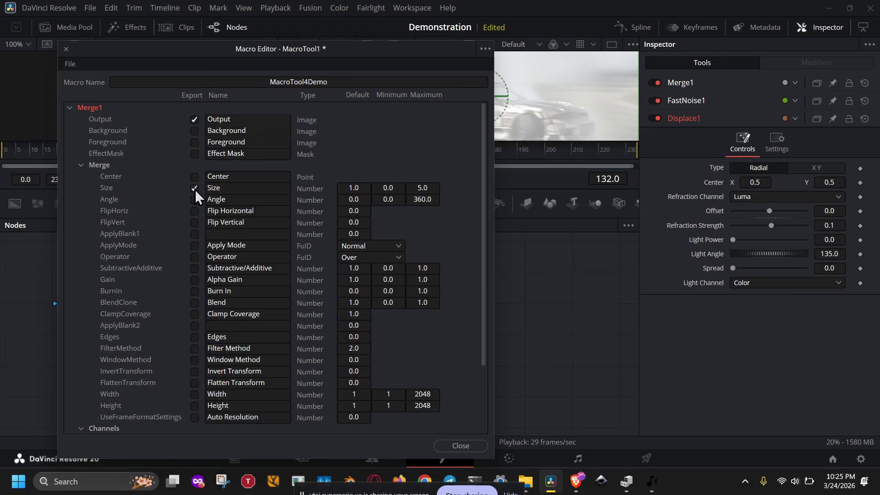
pyautogui.scroll(-5, 246, 256)
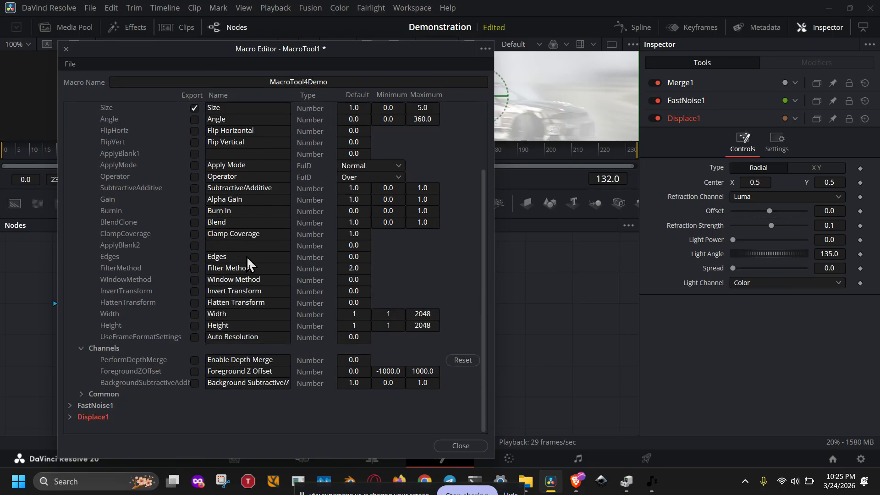
pyautogui.scroll(5, 246, 256)
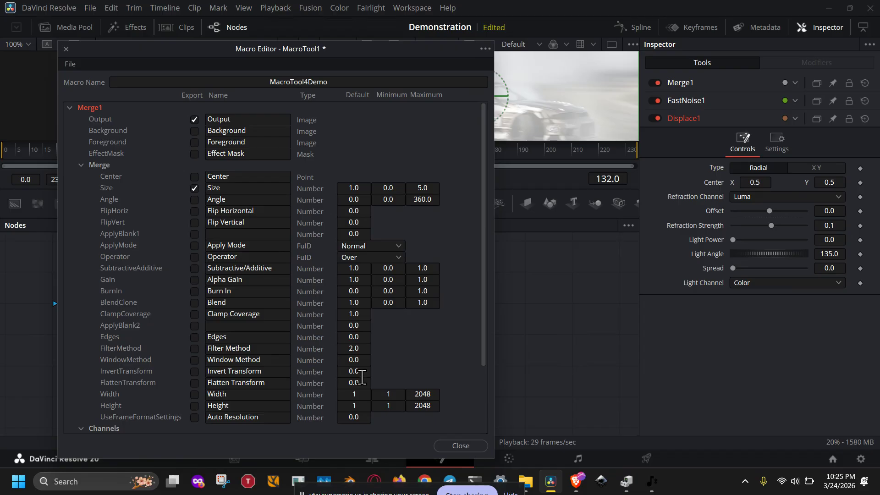
# Step: Start saving the macro under a new name and browse to the Fusion folder inside DaVinci Resolve's Support folder
pyautogui.click(71, 65)
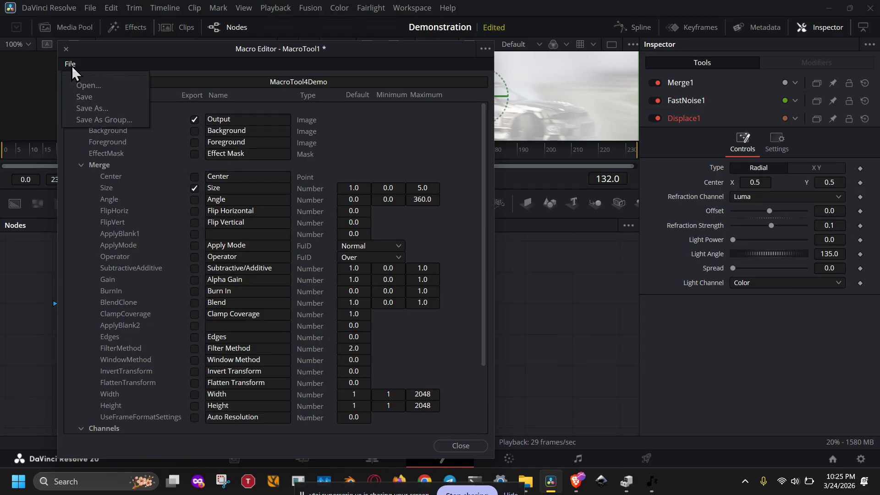
pyautogui.click(92, 109)
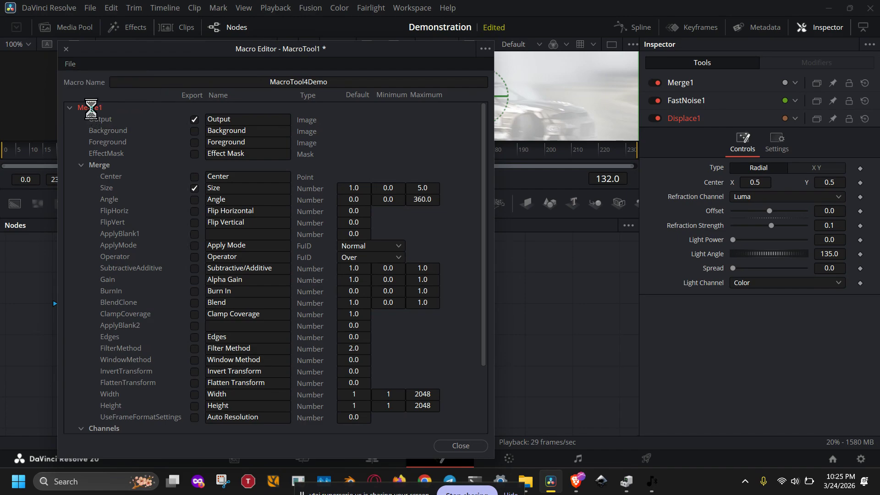
pyautogui.scroll(-1, 91, 109)
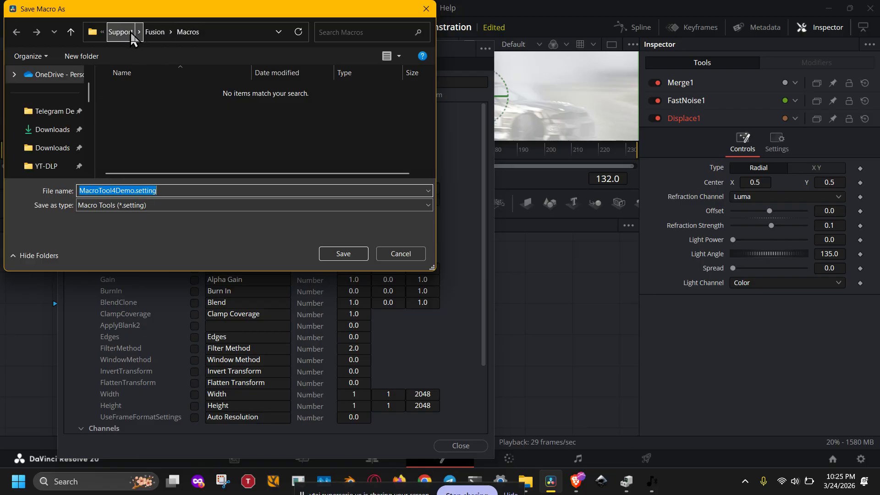
pyautogui.click(126, 37)
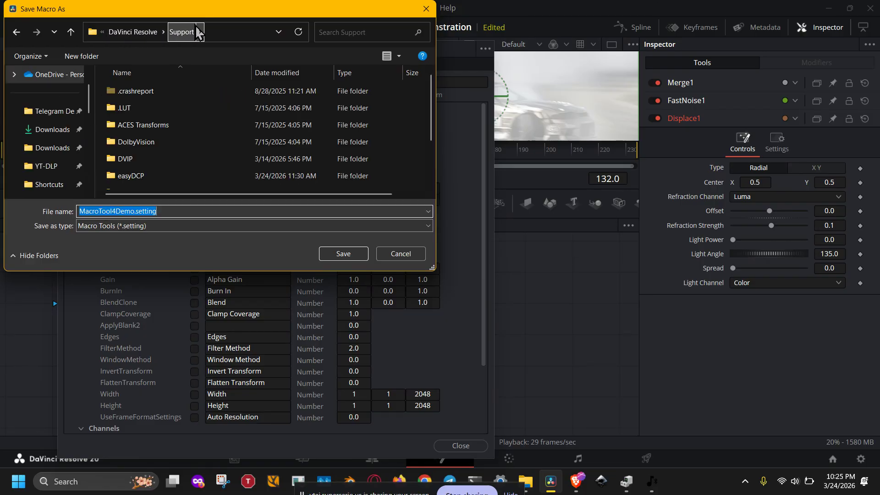
pyautogui.click(222, 31)
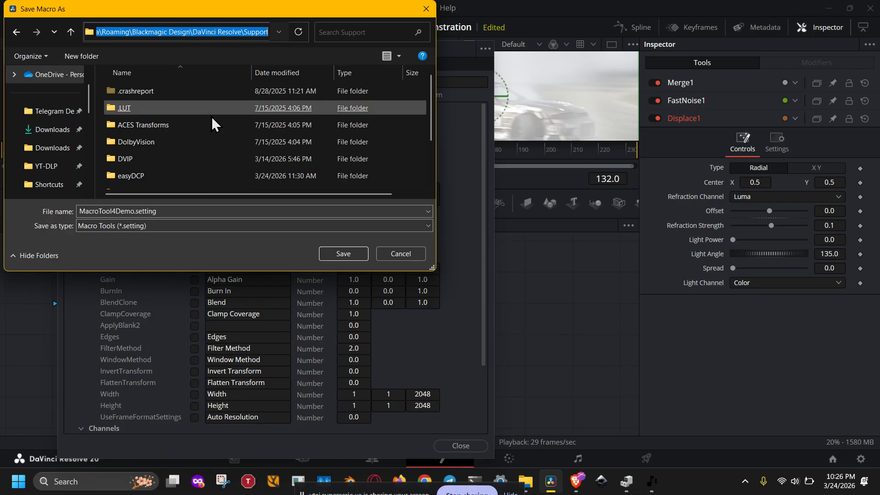
pyautogui.scroll(-1, 195, 148)
pyautogui.doubleClick(166, 165)
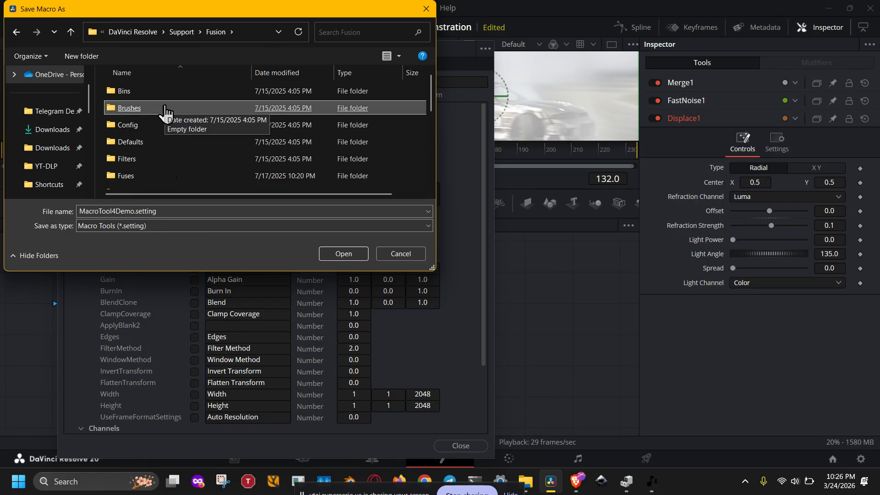
# Step: Set the save location to the Effects folder under Templates > Edit
pyautogui.press('t')
pyautogui.press('Return')
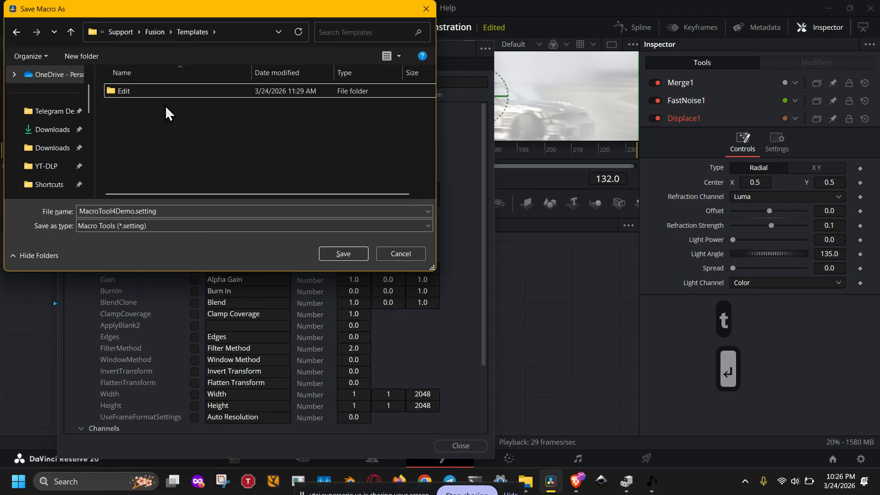
pyautogui.press('Down')
pyautogui.press('Return')
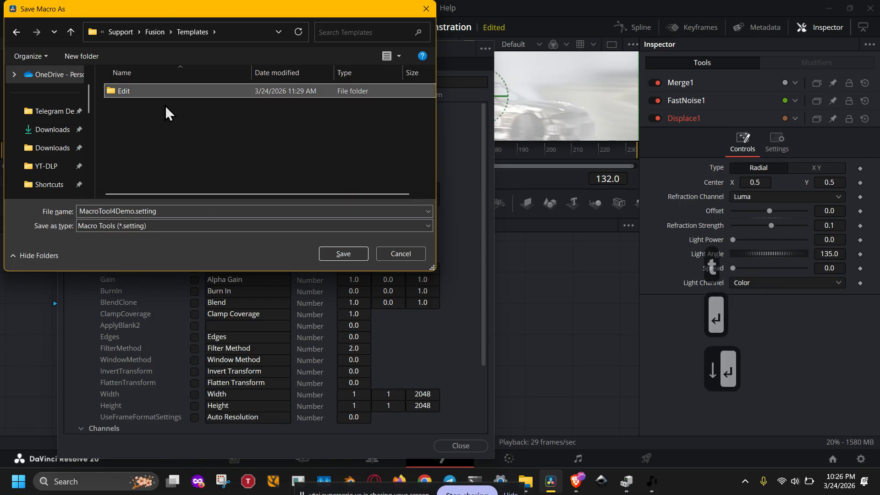
pyautogui.press('Down')
pyautogui.press('Return')
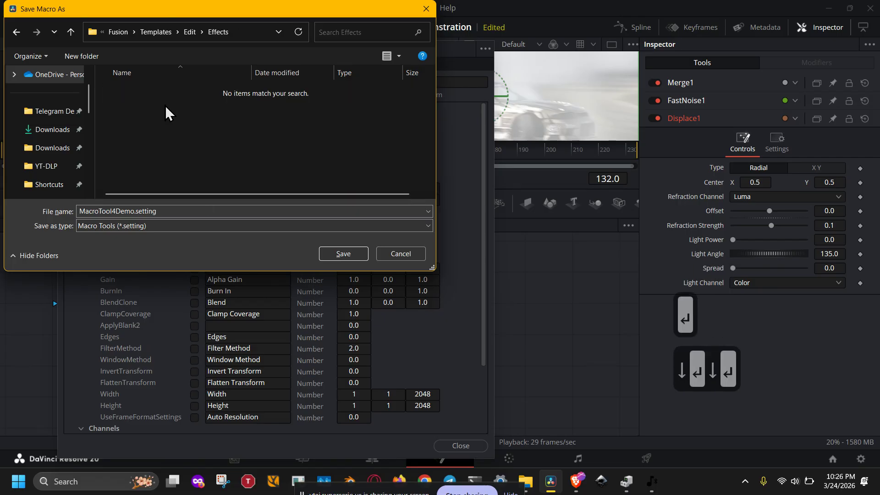
# Step: Save the macro file as ddddd.setting and close the Macro Editor
pyautogui.click(130, 209)
pyautogui.click(136, 212)
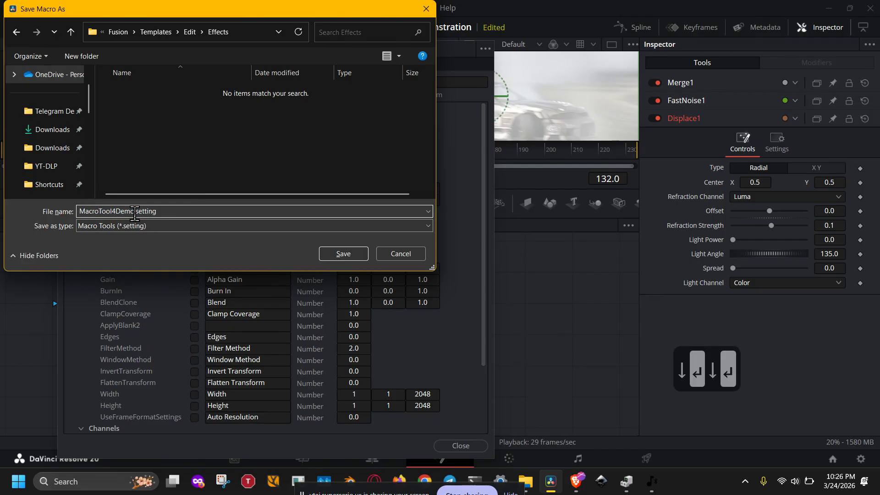
pyautogui.hotkey('shift', 'Home')
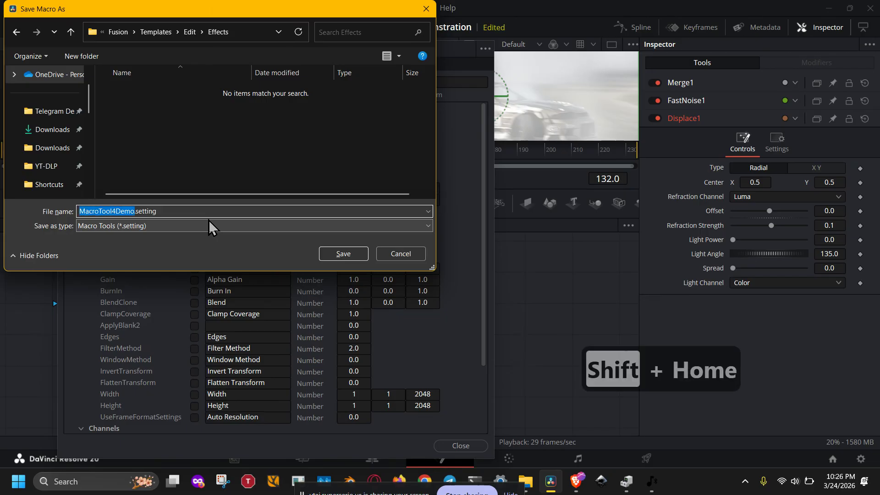
pyautogui.write('ddddd')
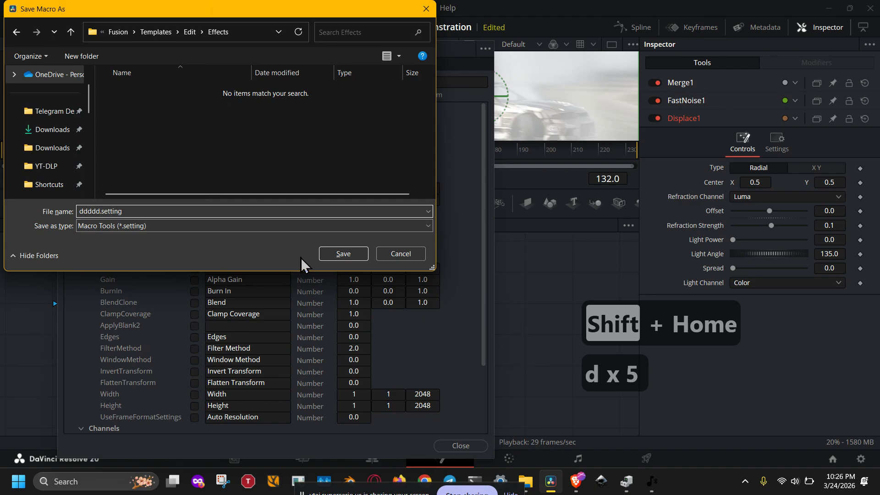
pyautogui.click(338, 255)
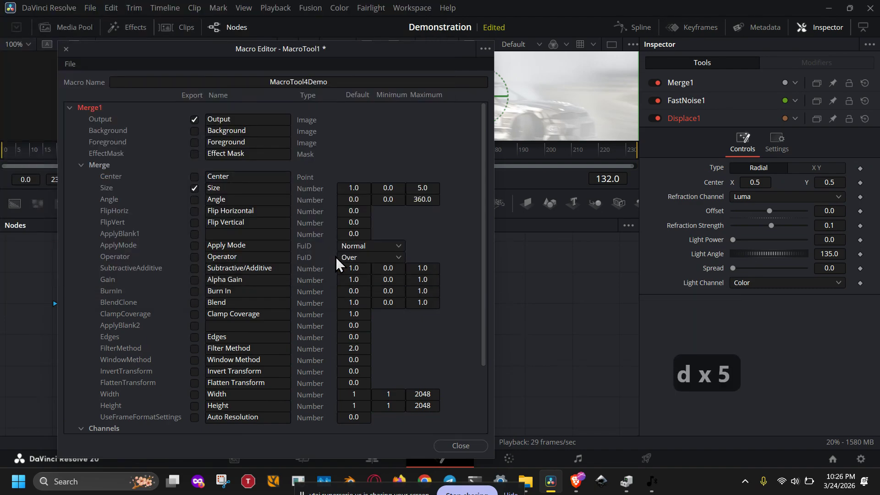
pyautogui.click(461, 446)
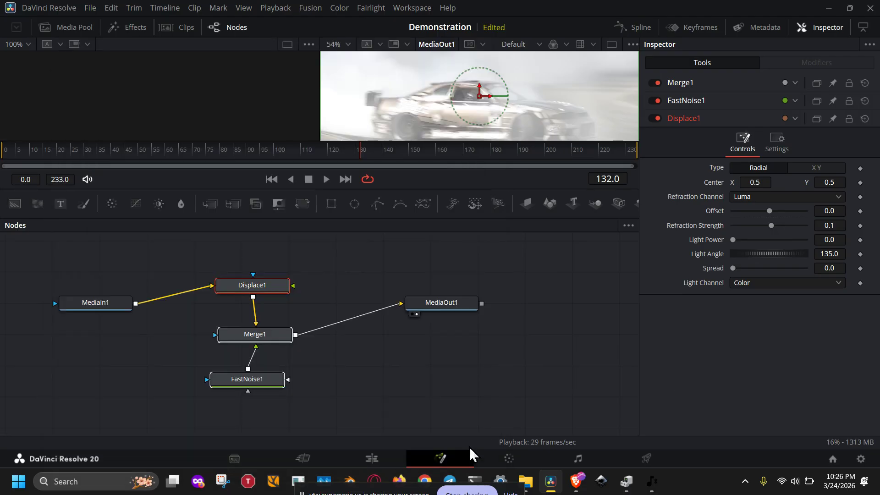
# Step: Switch to the Edit page and find the ddddd macro among the Fusion Effects in the effects library
pyautogui.click(391, 460)
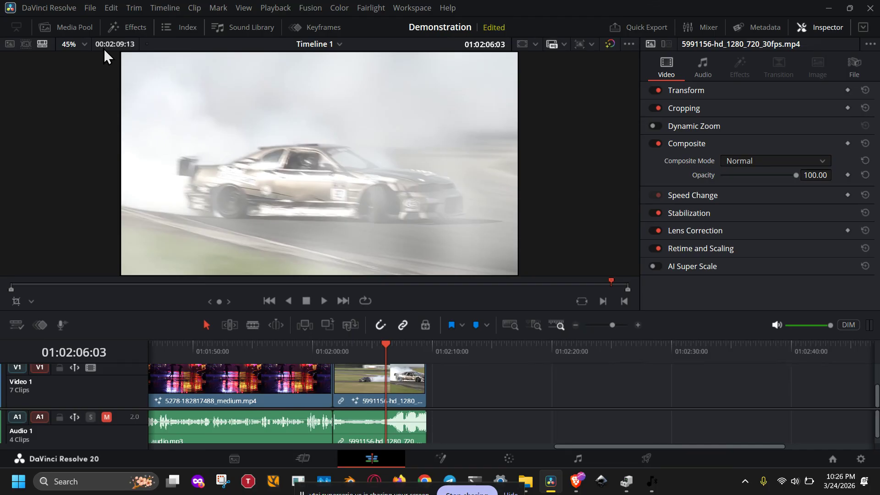
pyautogui.click(122, 26)
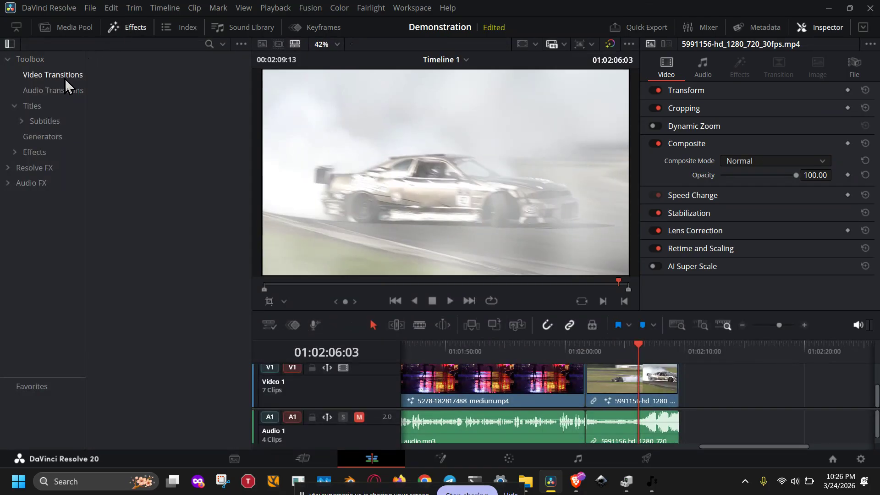
pyautogui.click(48, 151)
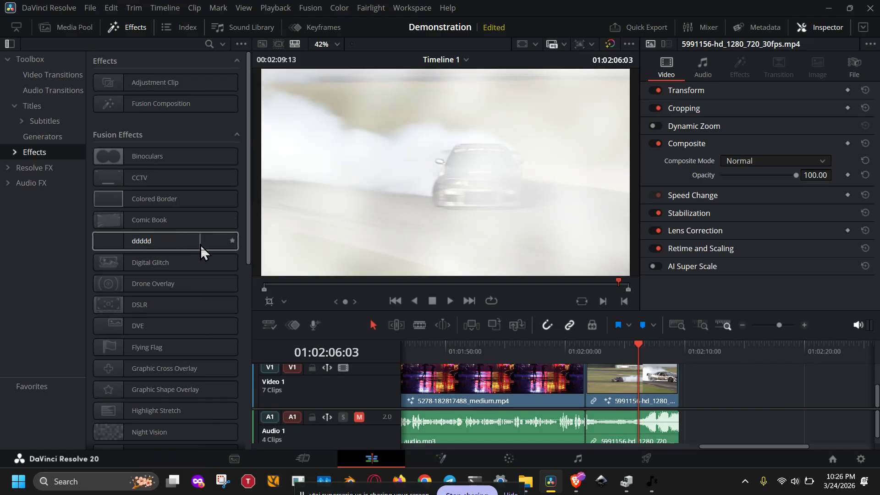
pyautogui.click(154, 237)
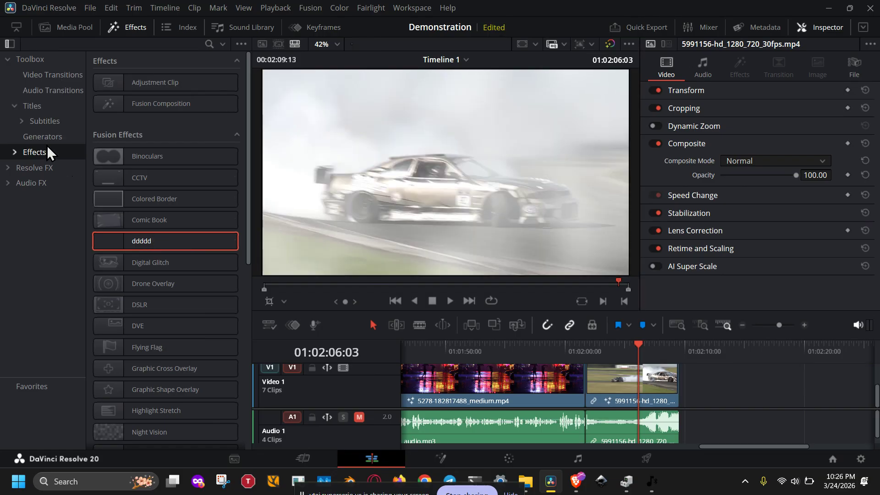
pyautogui.click(14, 106)
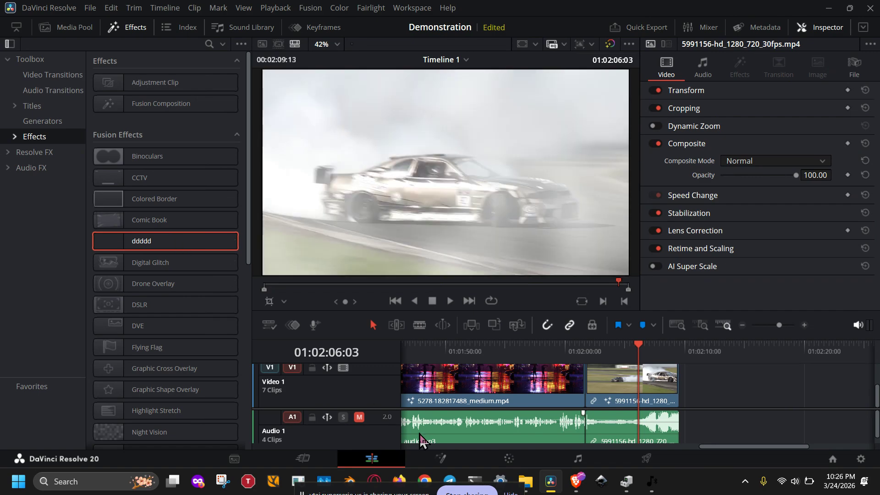
# Step: Return to the Fusion page and add the ddddd effect from the templates to the node graph, below MediaOut1
pyautogui.click(439, 460)
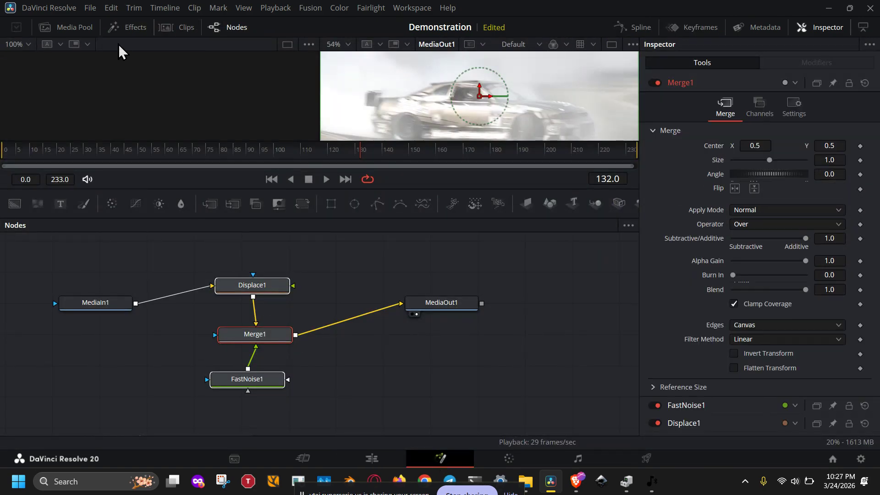
pyautogui.click(118, 30)
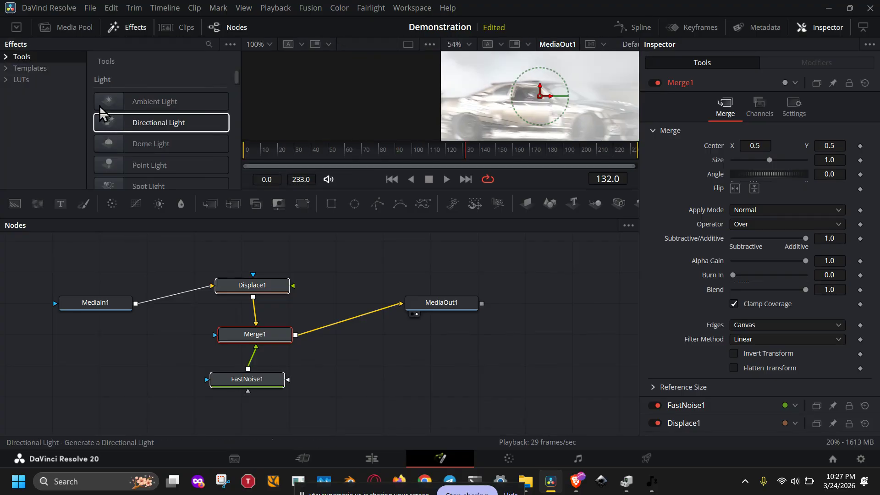
pyautogui.click(44, 70)
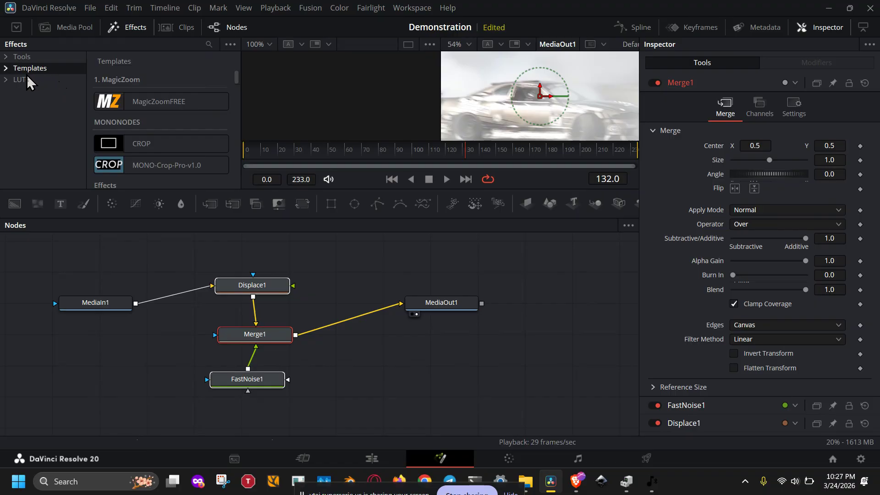
pyautogui.scroll(-10, 160, 115)
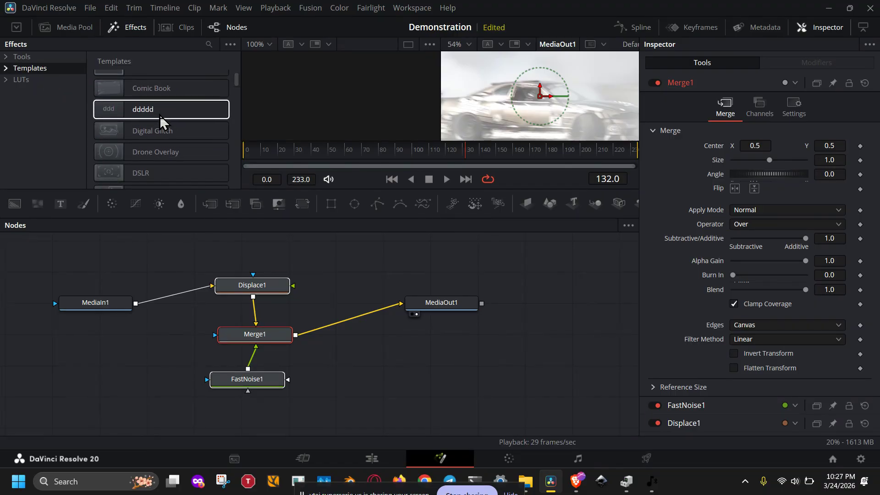
pyautogui.click(156, 110)
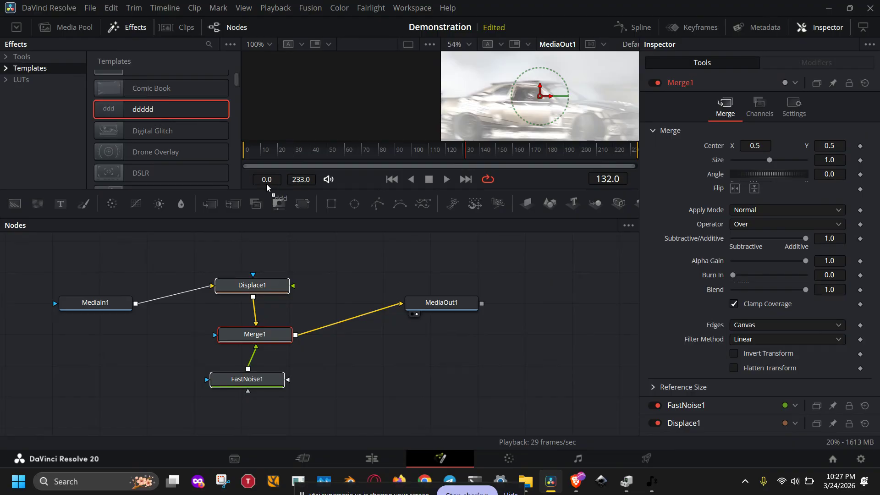
pyautogui.moveTo(266, 187); pyautogui.dragTo(431, 385)
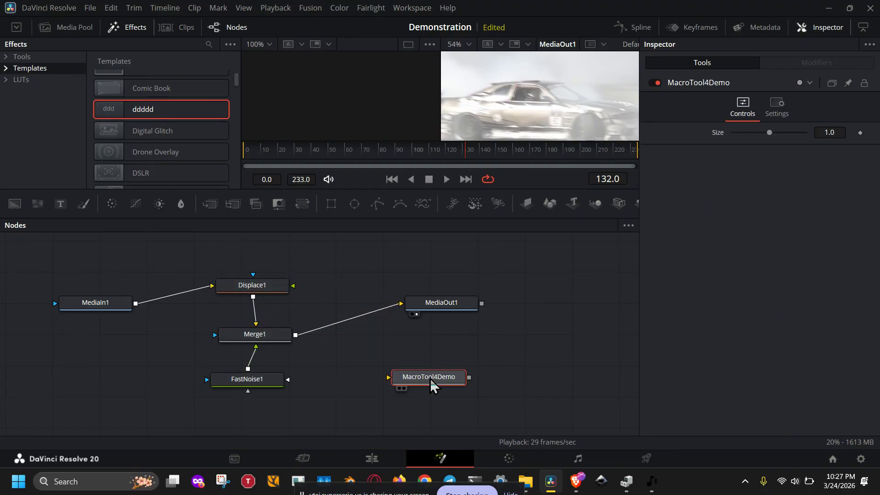
# Step: Set the MacroTool4Demo node's Size to 1.13 and delete the node from the graph
pyautogui.scroll(-2, 431, 385)
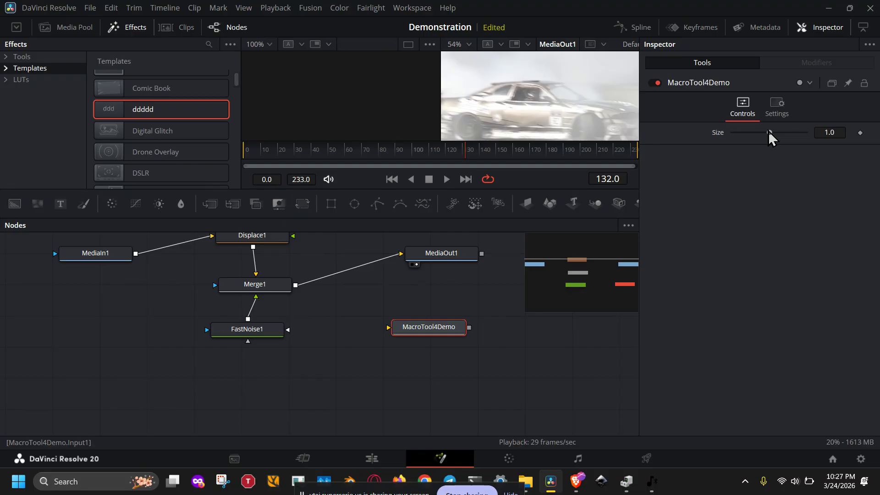
pyautogui.moveTo(768, 138)
pyautogui.mouseDown()
pyautogui.moveTo(759, 135)
pyautogui.moveTo(775, 135)
pyautogui.moveTo(771, 143)
pyautogui.mouseUp()
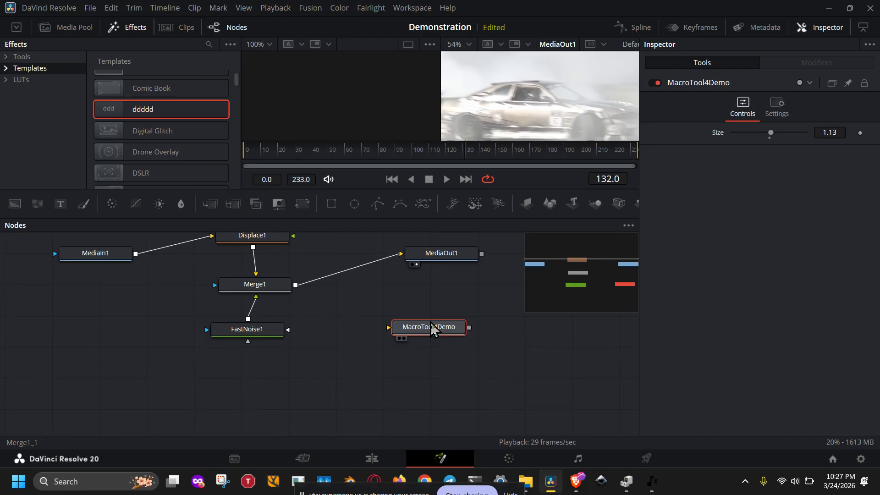
pyautogui.scroll(3, 431, 323)
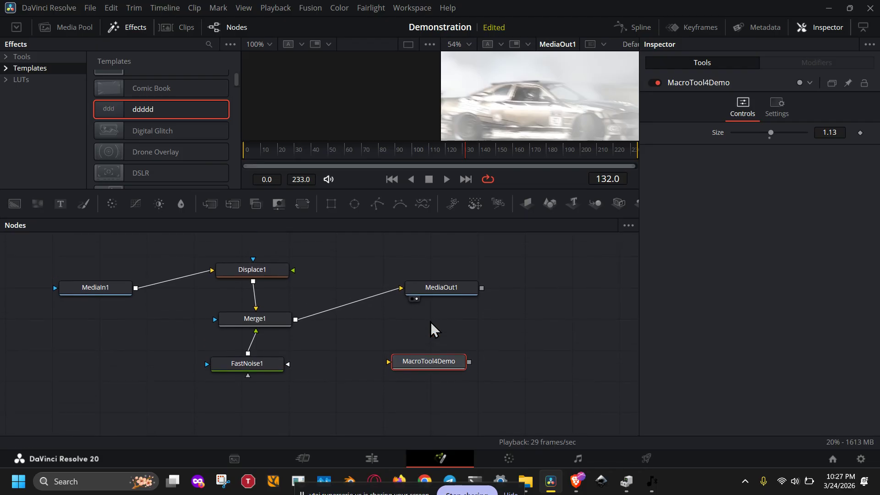
pyautogui.press('BackSpace')
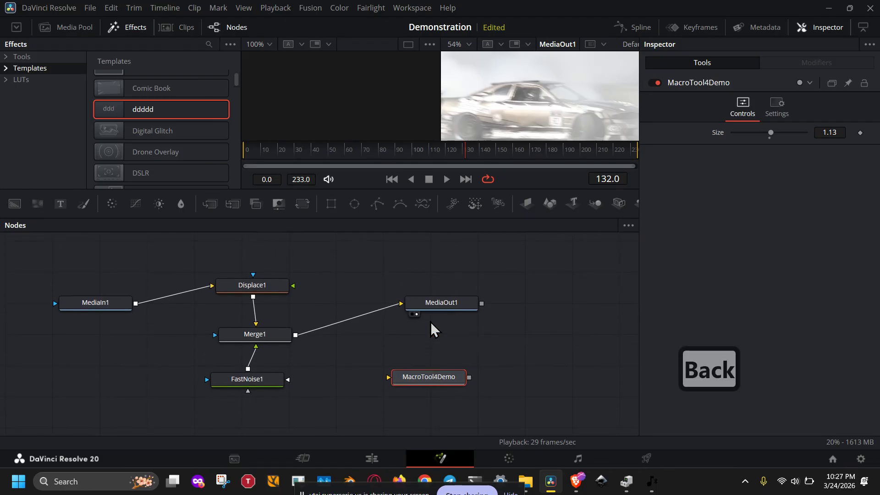